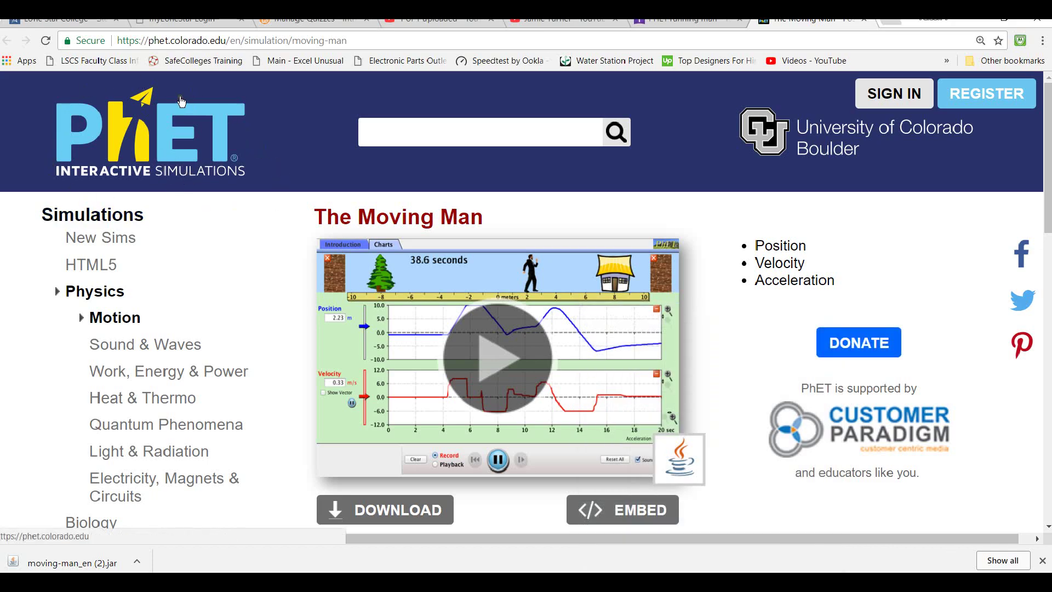
Browse the PhET simulation categories and open The Moving Man page from Motion
left_click(141, 345)
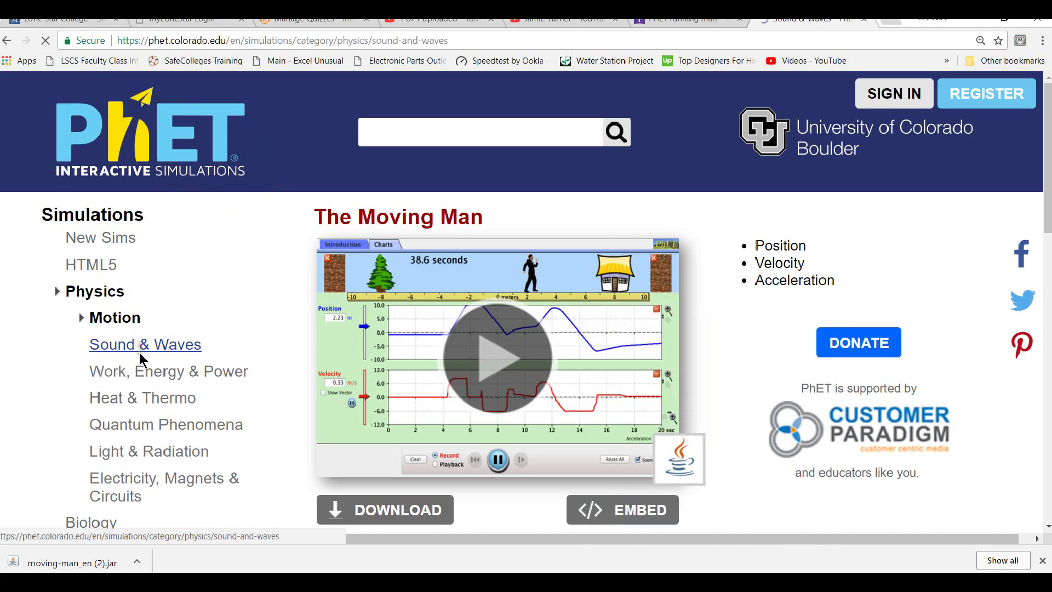
left_click(140, 373)
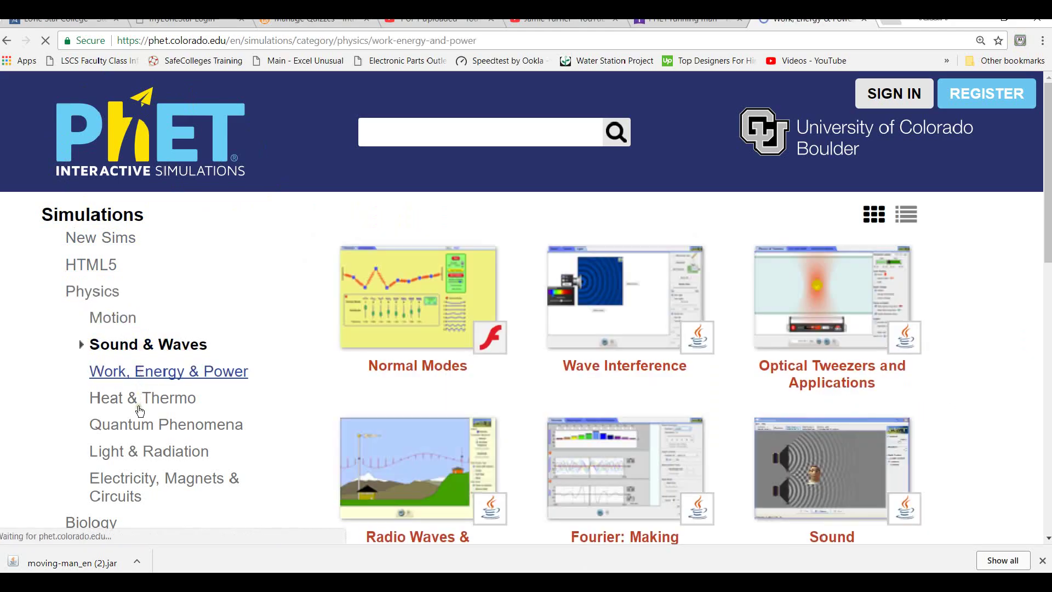
left_click(137, 451)
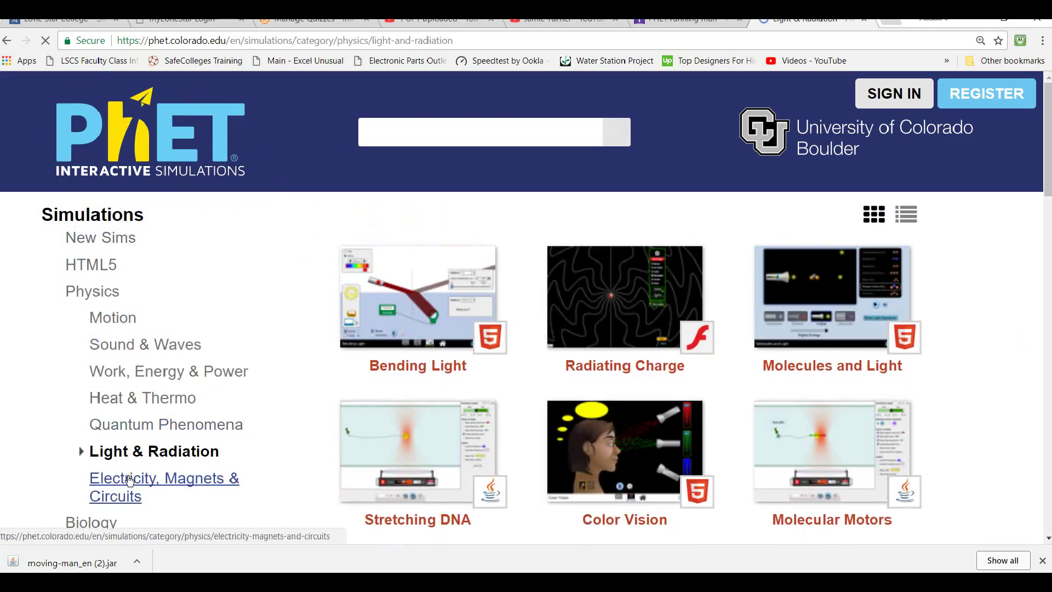
left_click(127, 480)
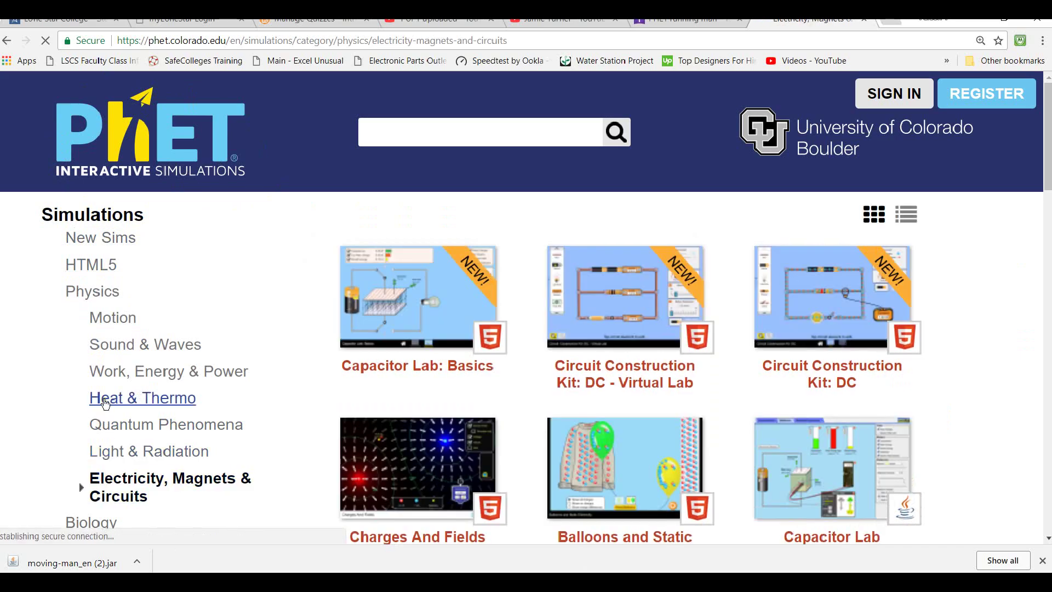
left_click(116, 322)
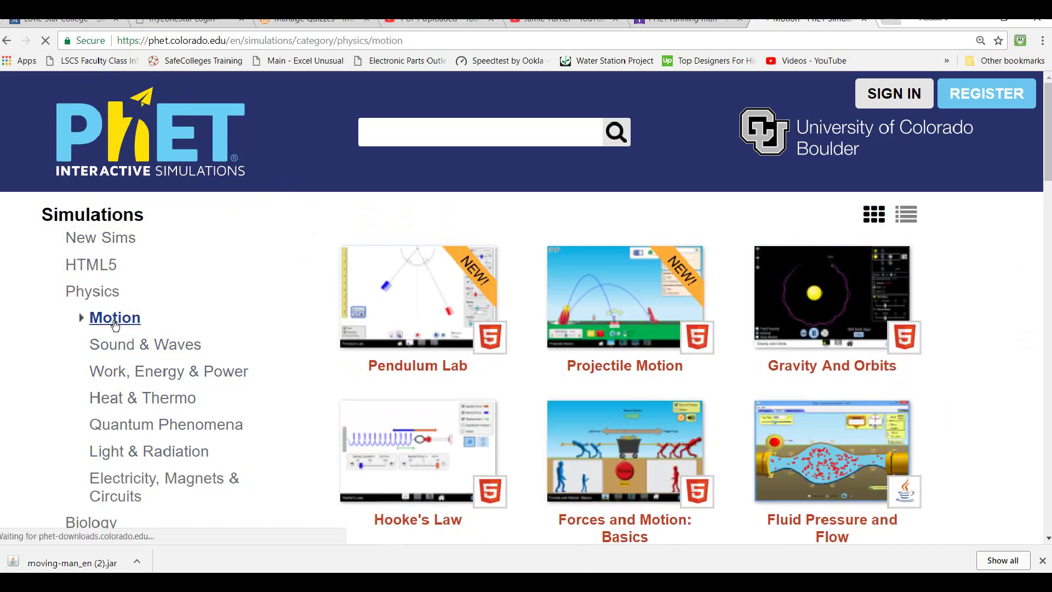
scroll(831, 520, "down", 6)
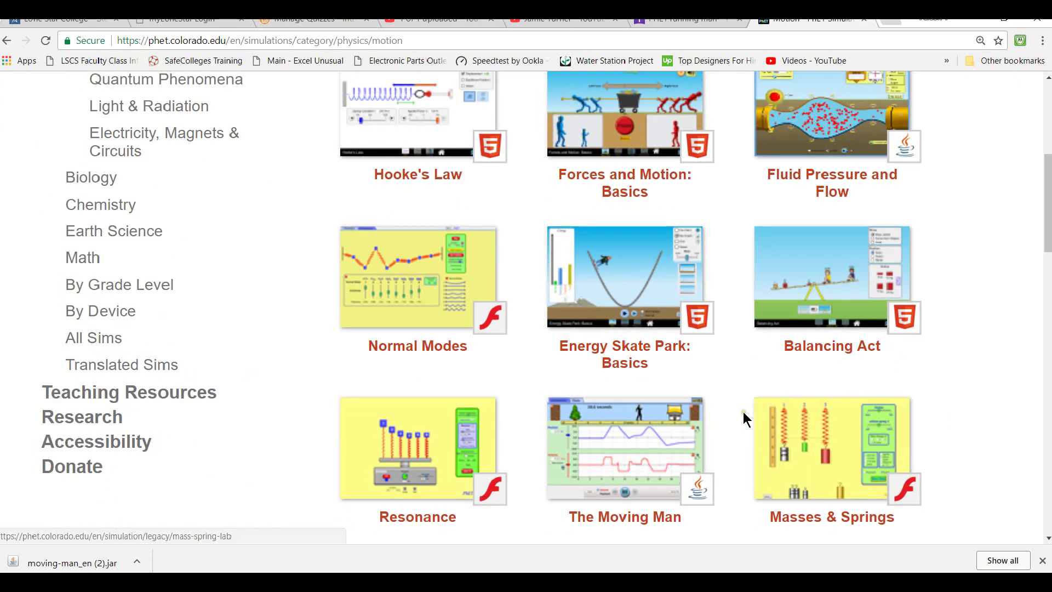
scroll(740, 422, "down", 1)
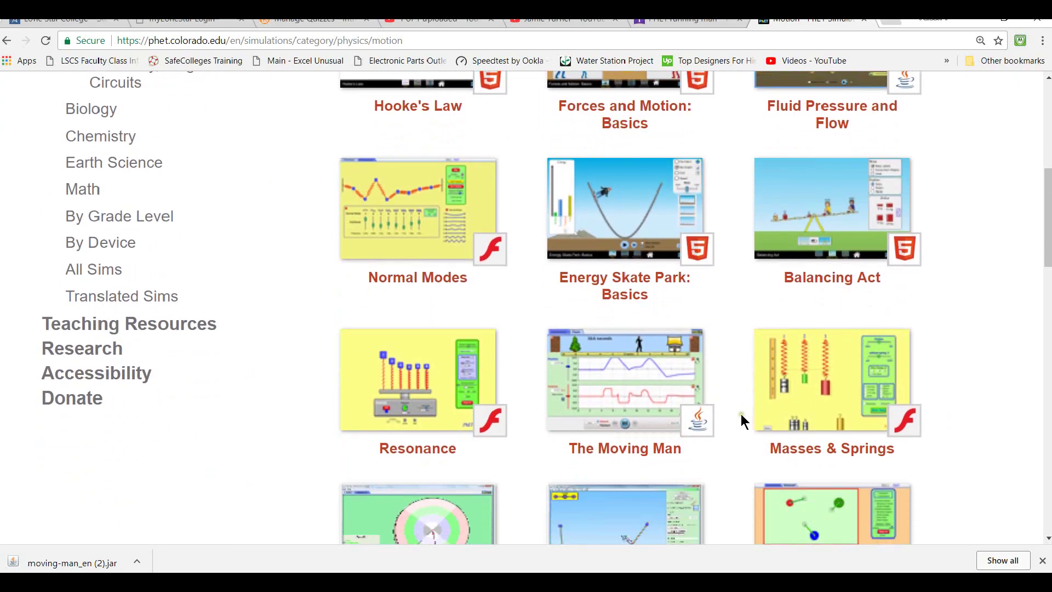
left_click(614, 458)
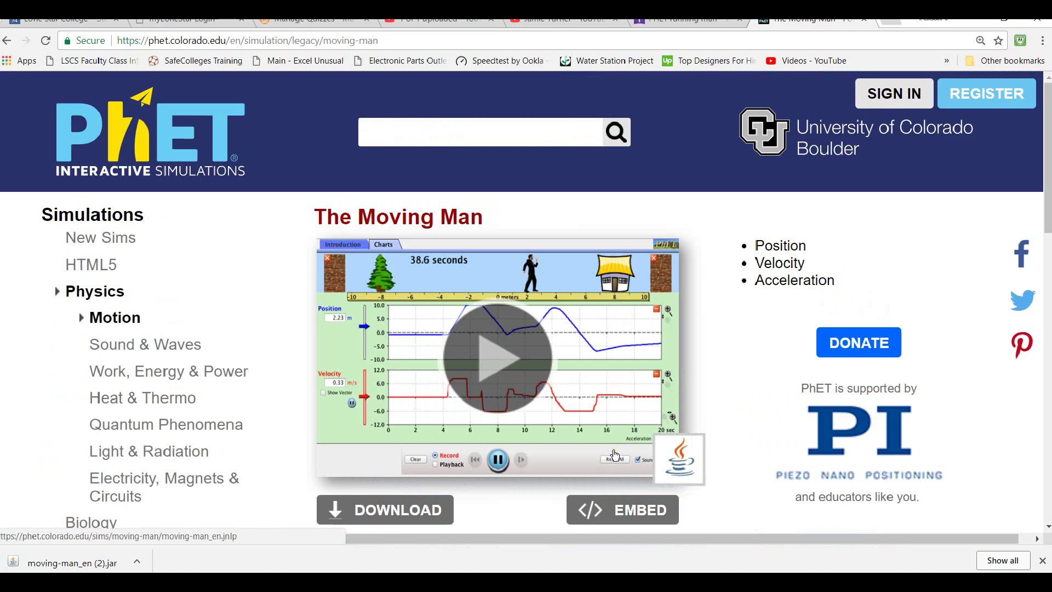
Download The Moving Man jar, keep it despite the warning, and launch it
left_click(418, 509)
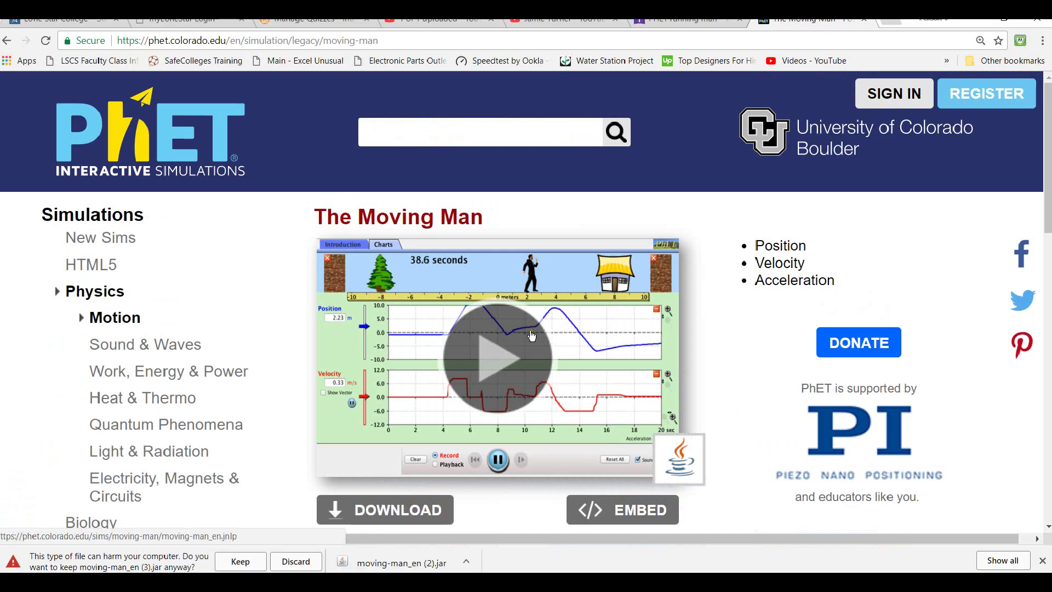
left_click(239, 562)
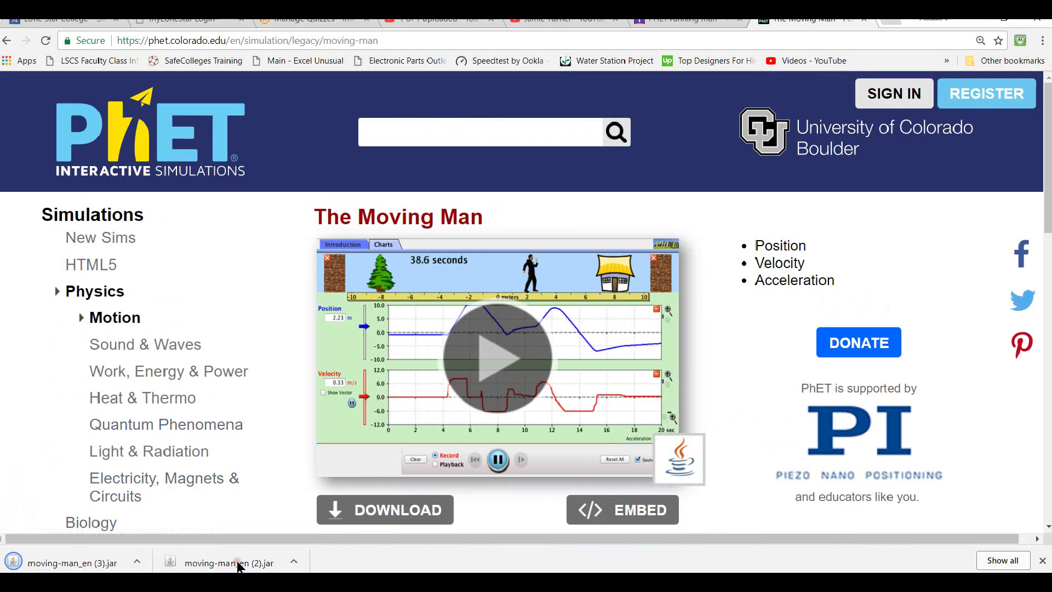
left_click(60, 561)
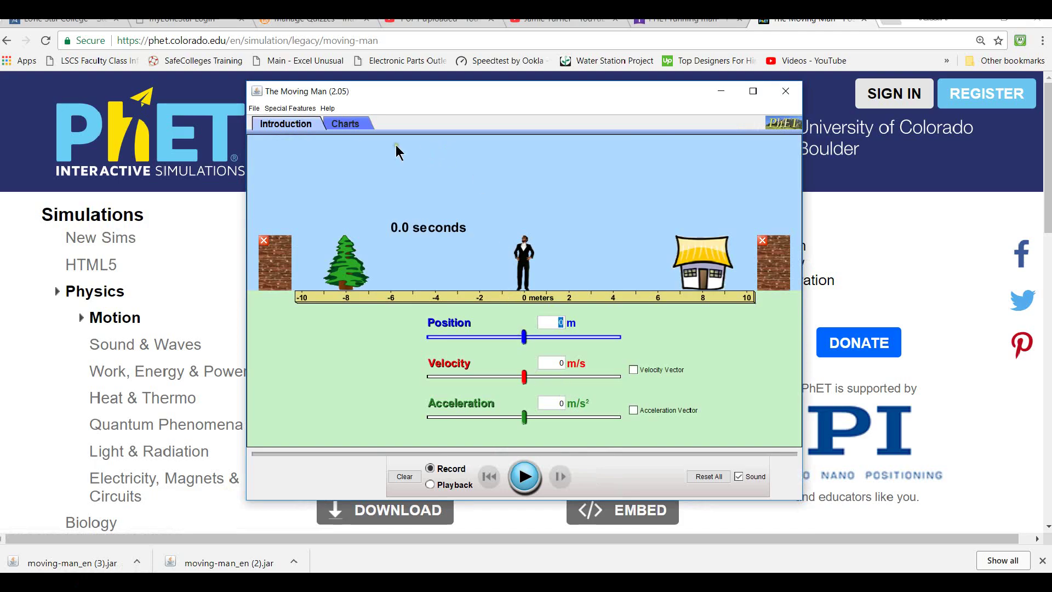
Switch The Moving Man to the Charts tab and maximize its window
left_click(345, 125)
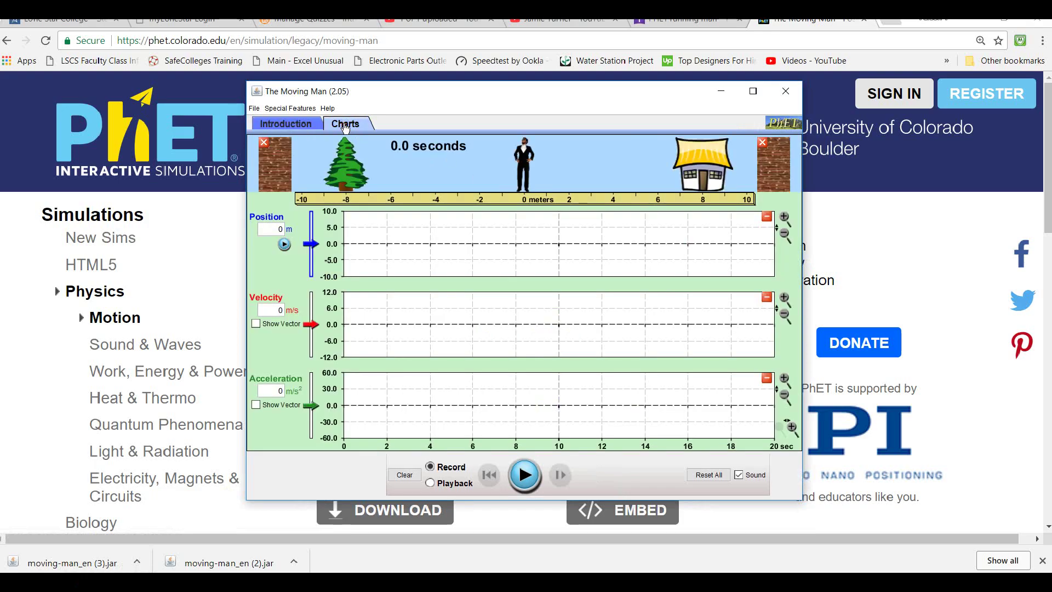
left_click(753, 92)
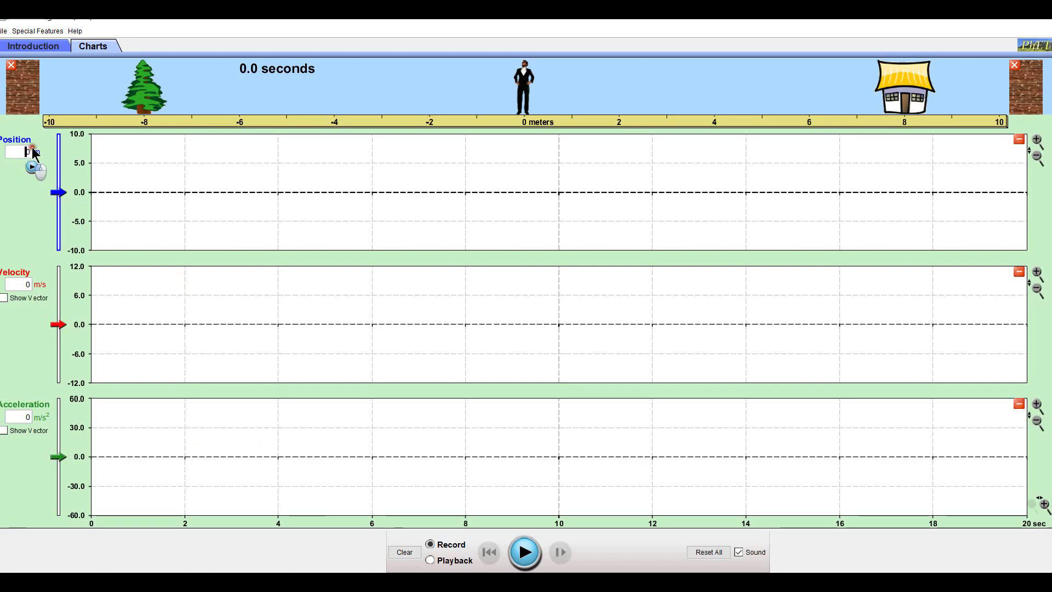
Set the man's start position to -10 m and velocity to 9.9 m/s, then move to acceleration
key("BackSpace")
type("-10")
left_click(19, 284)
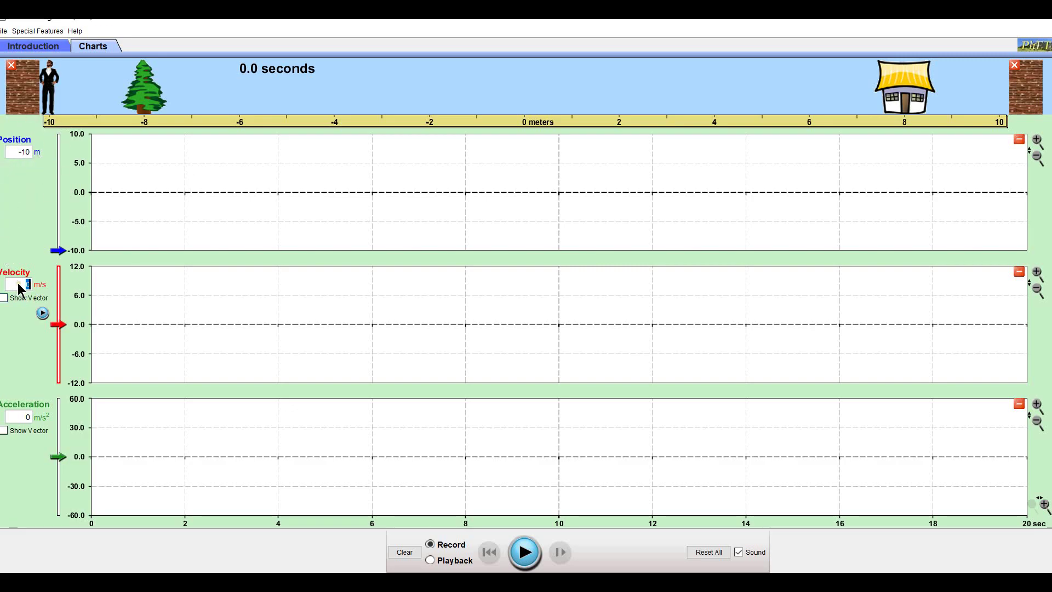
type("9")
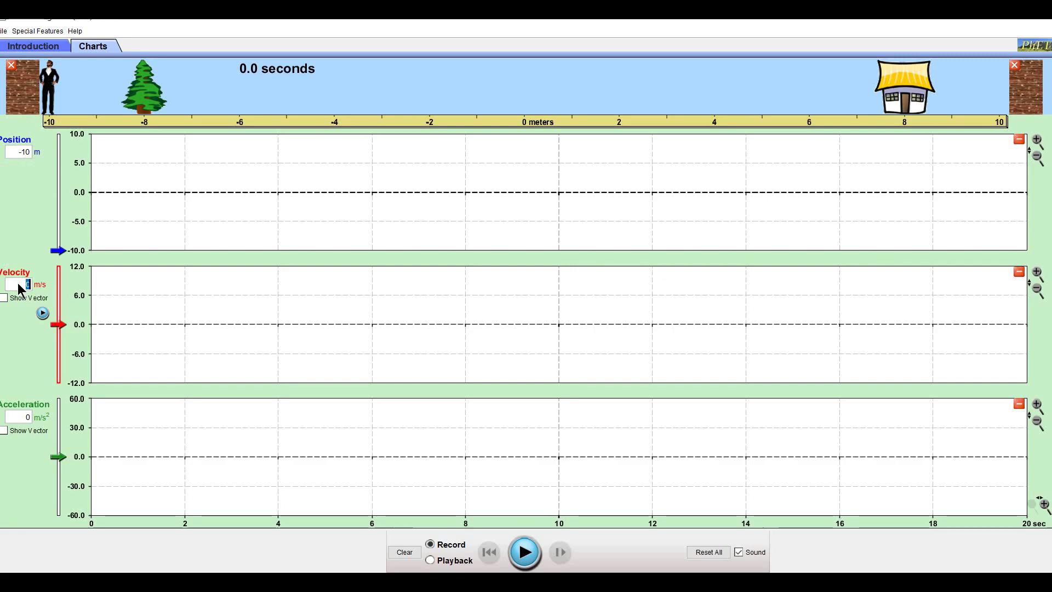
type(".9")
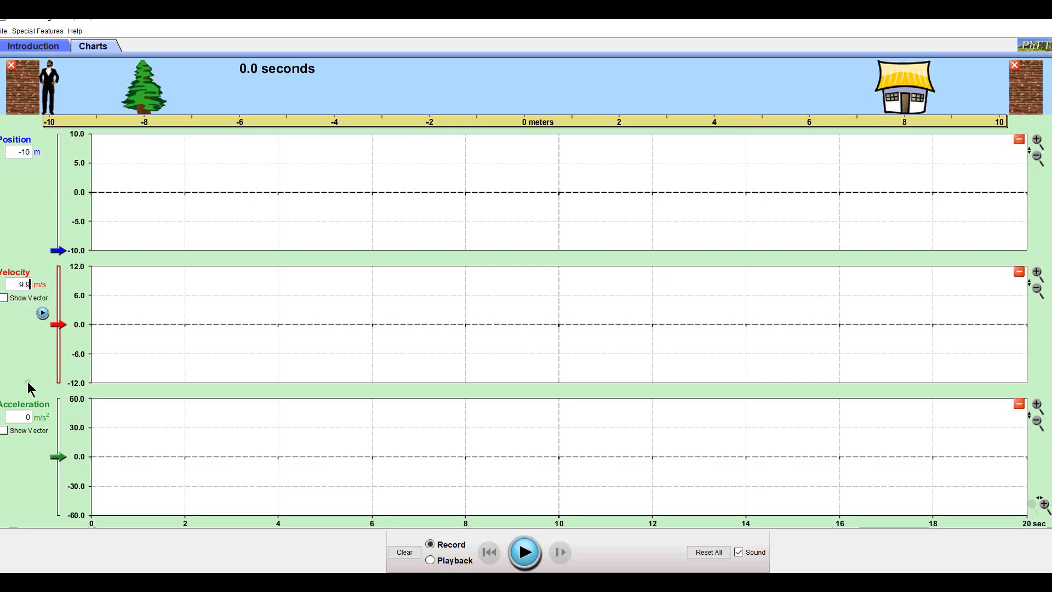
left_click(25, 417)
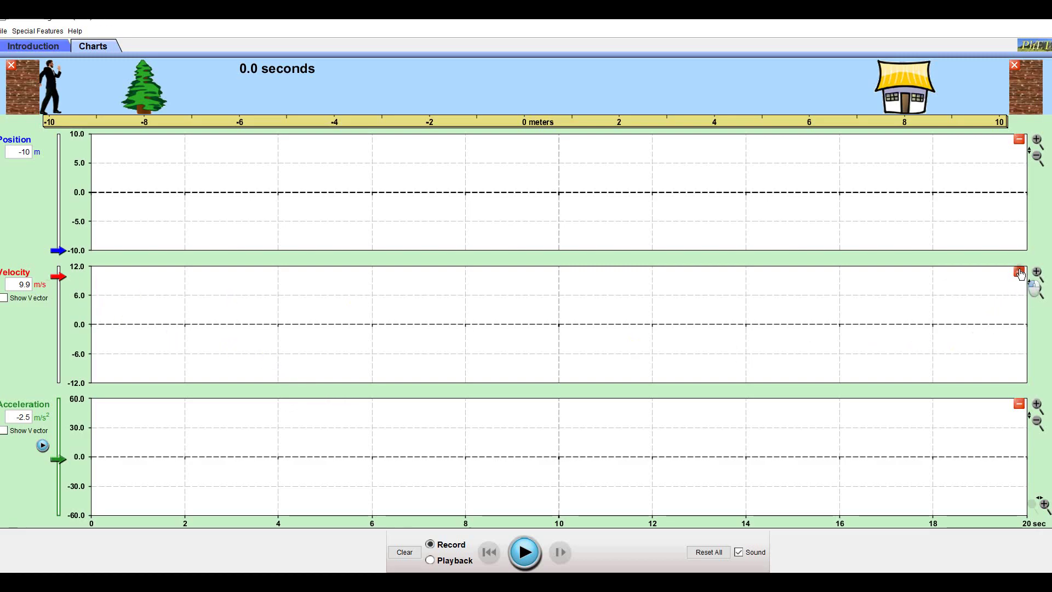
Hide the velocity graph, record about 8 seconds of motion, and switch to playback
left_click(1019, 274)
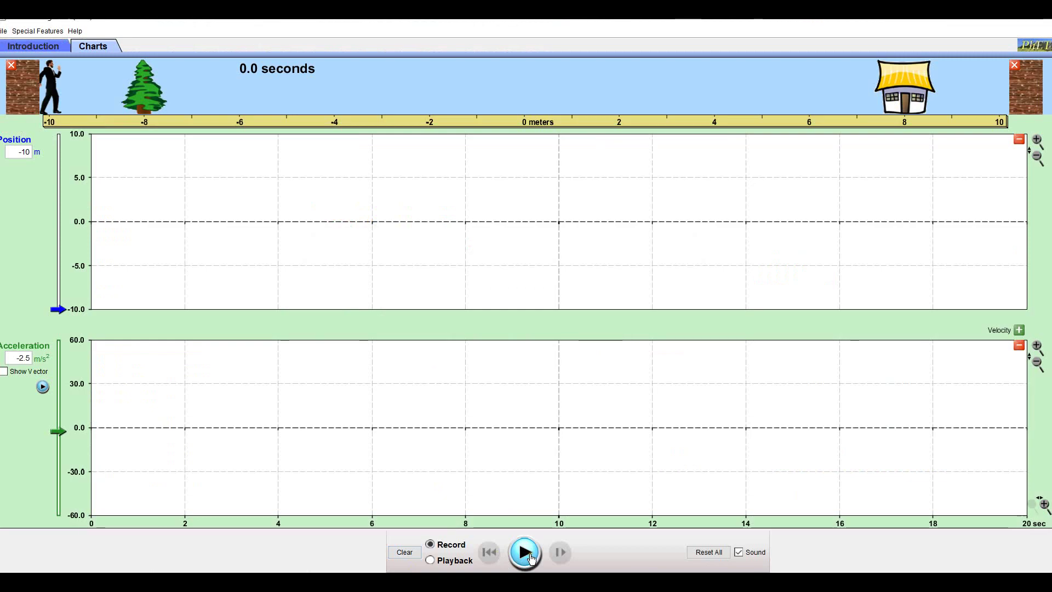
left_click(525, 552)
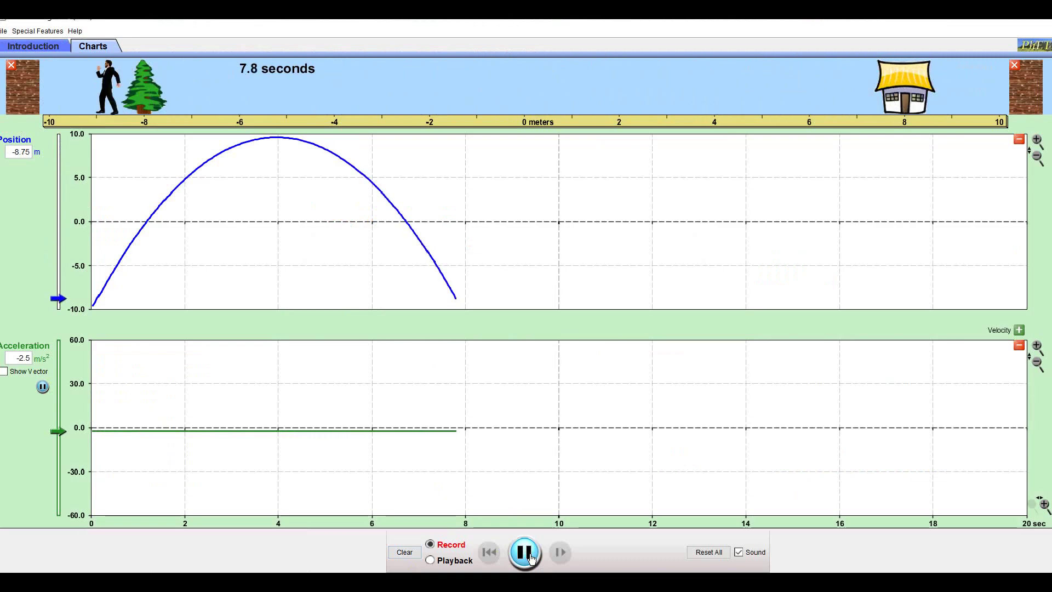
left_click(525, 552)
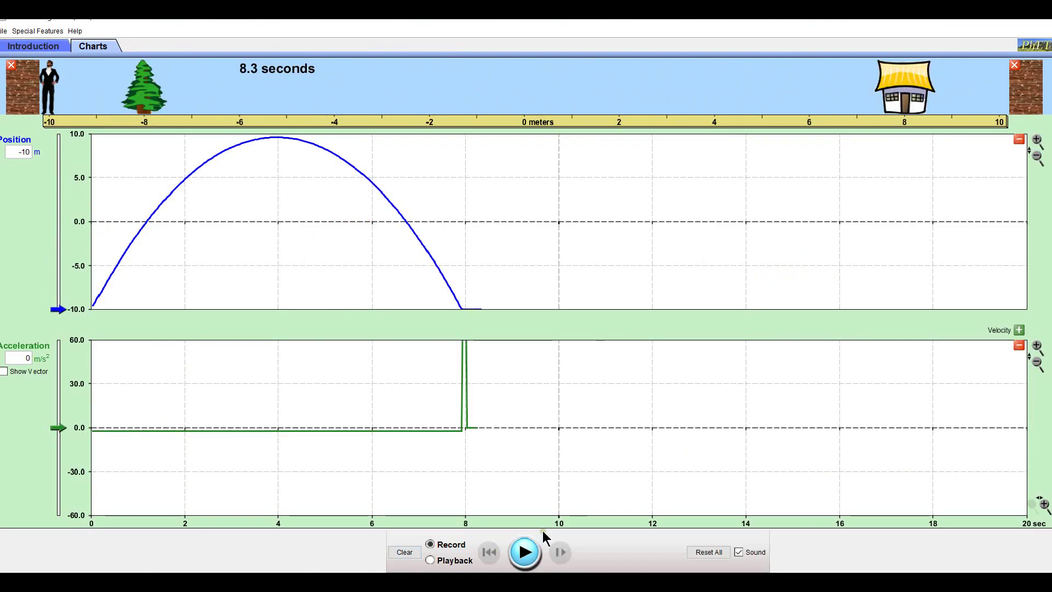
left_click(430, 560)
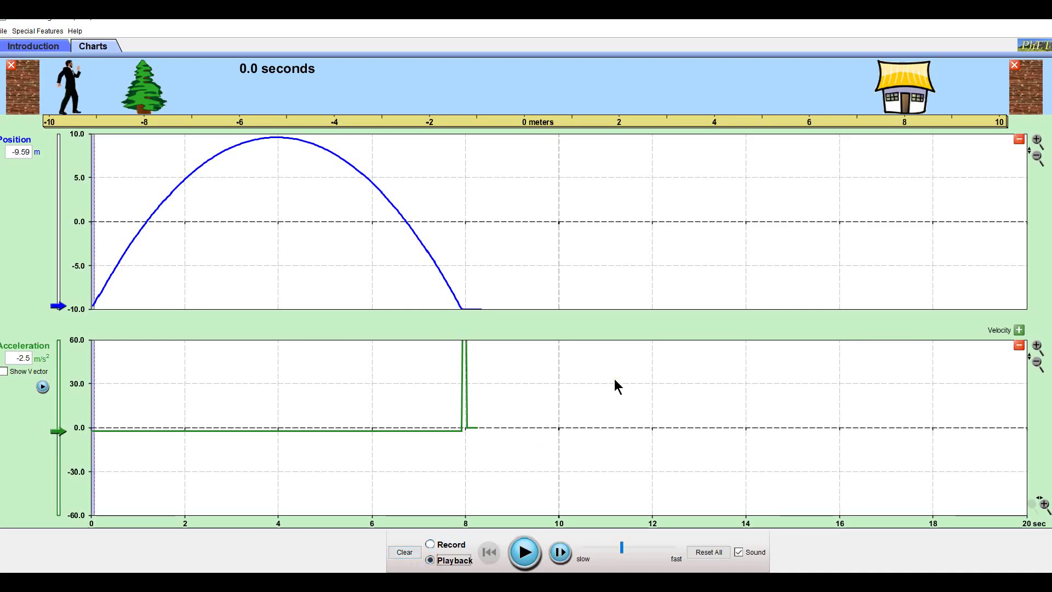
Zoom the acceleration chart's vertical axis to ±4.7 and step the replay to 0.1 s
left_click(1038, 346)
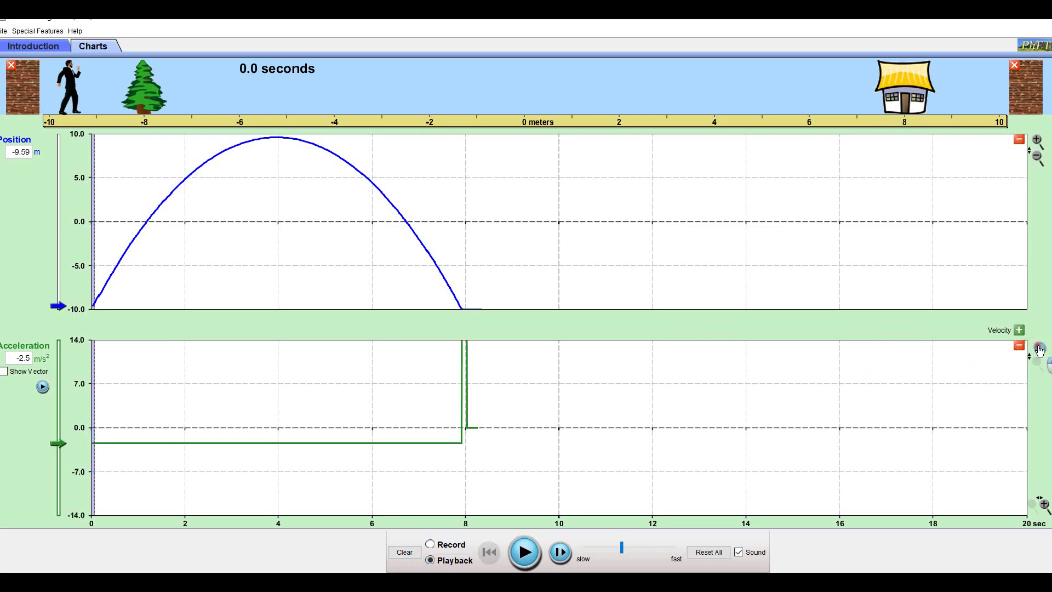
left_click(1037, 346)
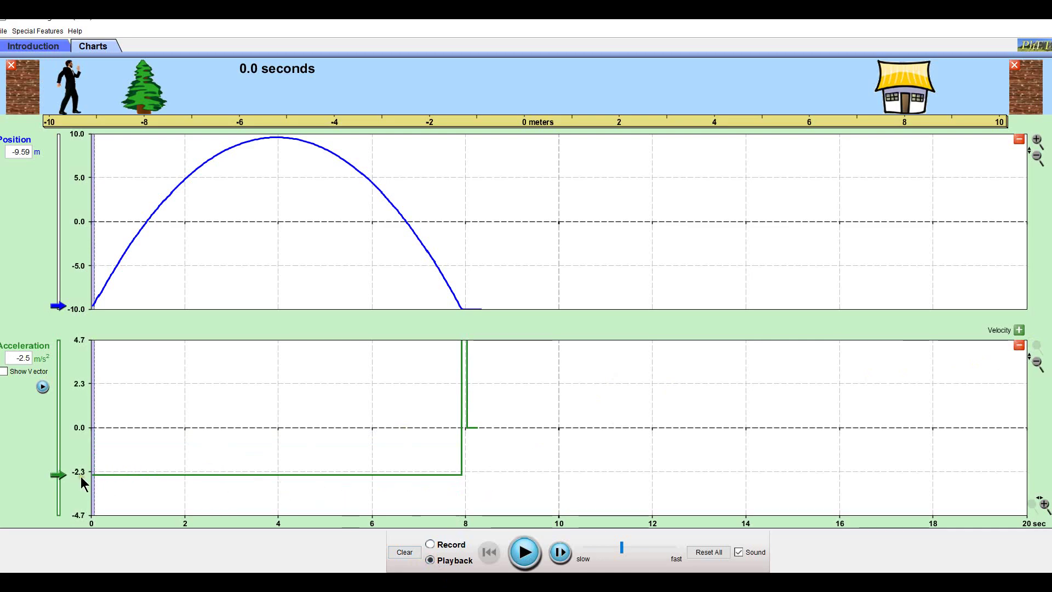
left_click(8, 360)
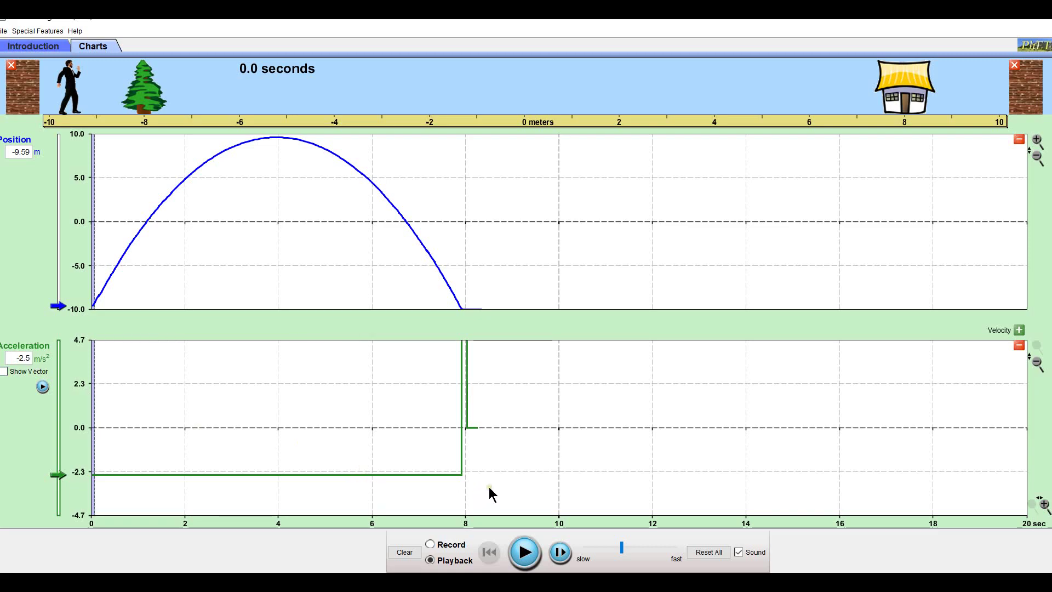
left_click(559, 553)
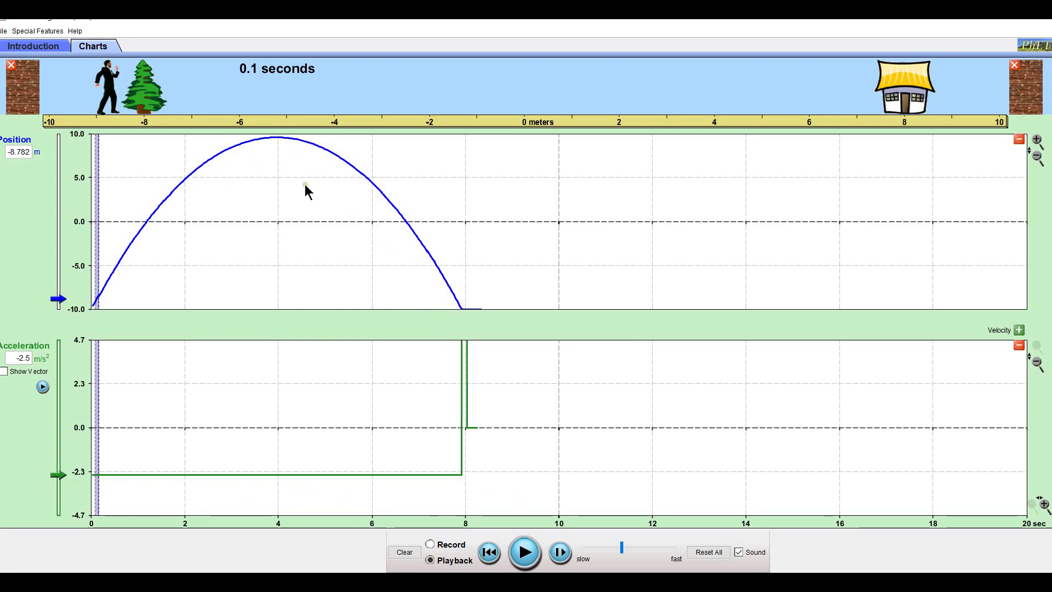
left_click(560, 554)
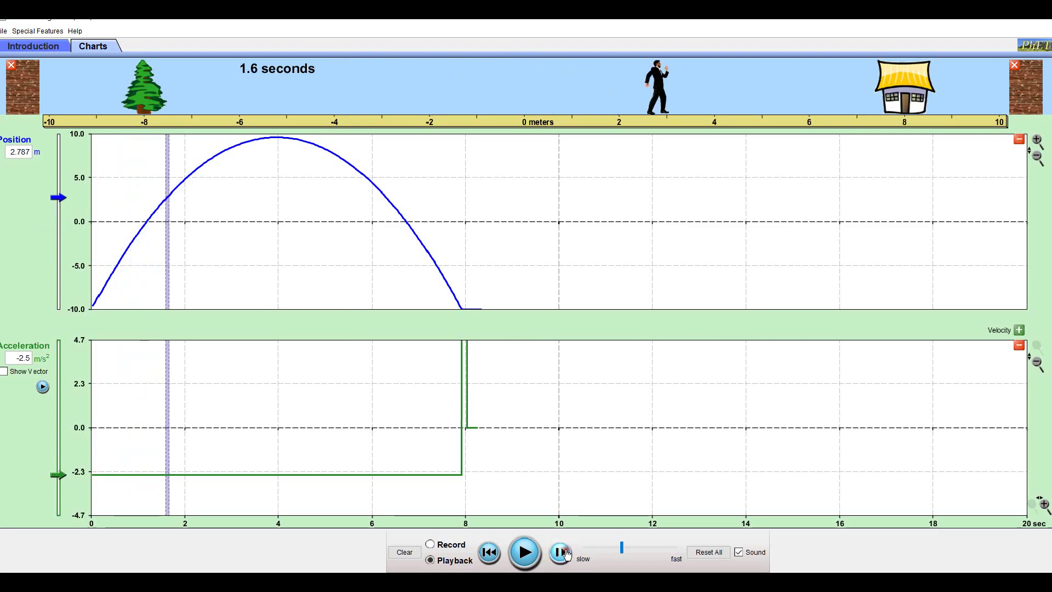
left_click(561, 552)
left_click(562, 552)
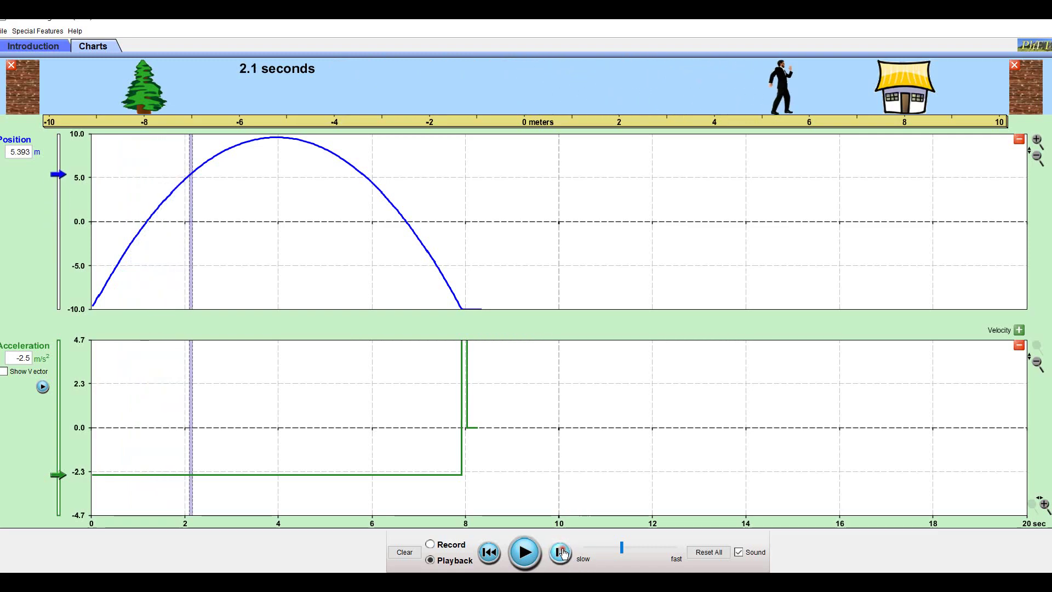
left_click(561, 553)
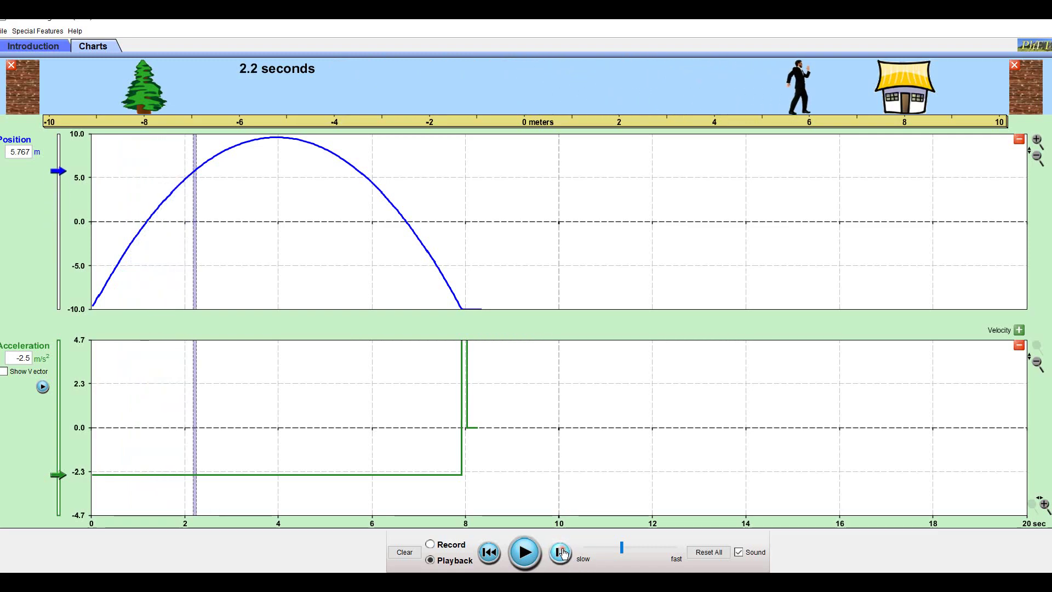
left_click(489, 554)
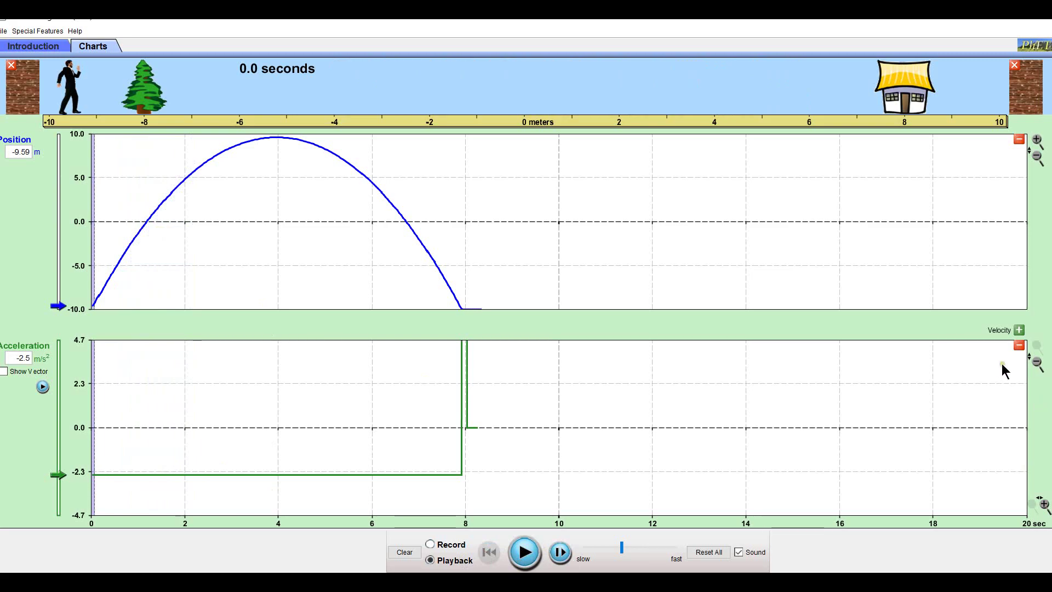
Add the velocity chart, showing velocity falling linearly from about 10 to -10 m/s
left_click(1019, 330)
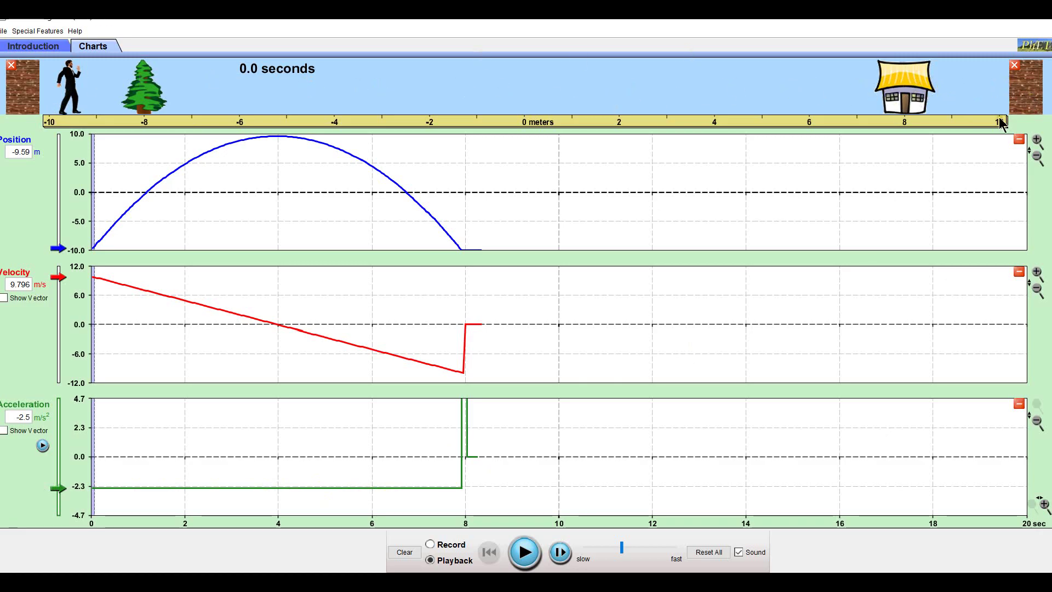
Replay the run, pause at 7.1 s, rewind, replay again and pause at 7.6 s
left_click(527, 556)
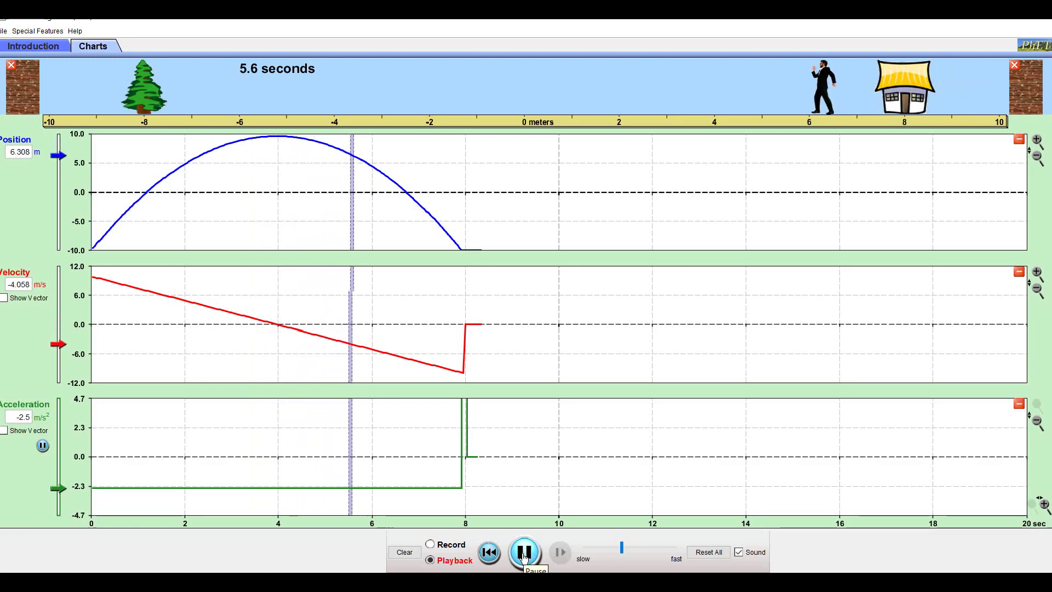
left_click(523, 556)
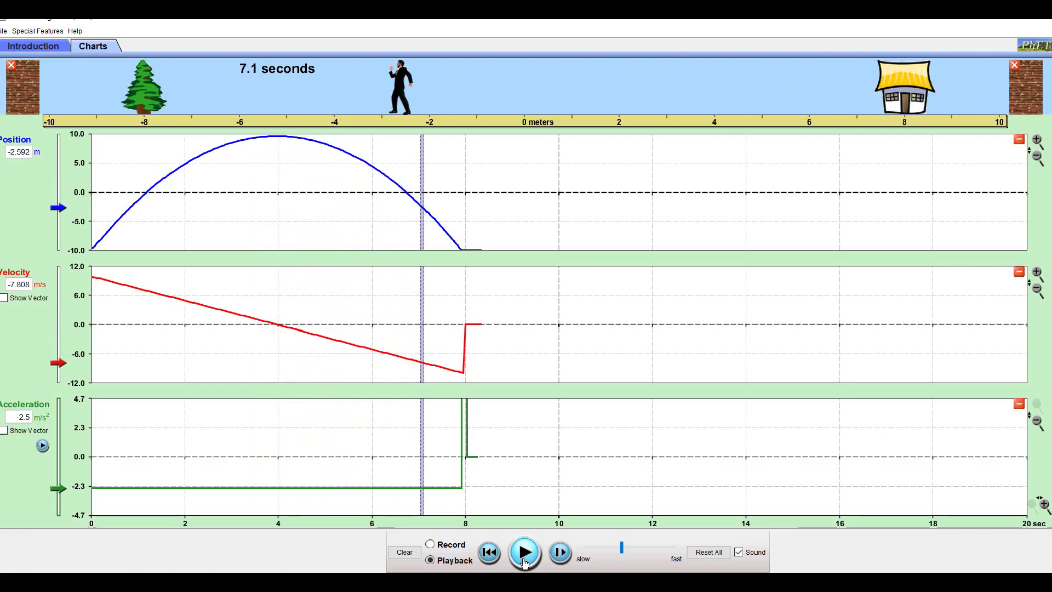
left_click(490, 552)
left_click(524, 552)
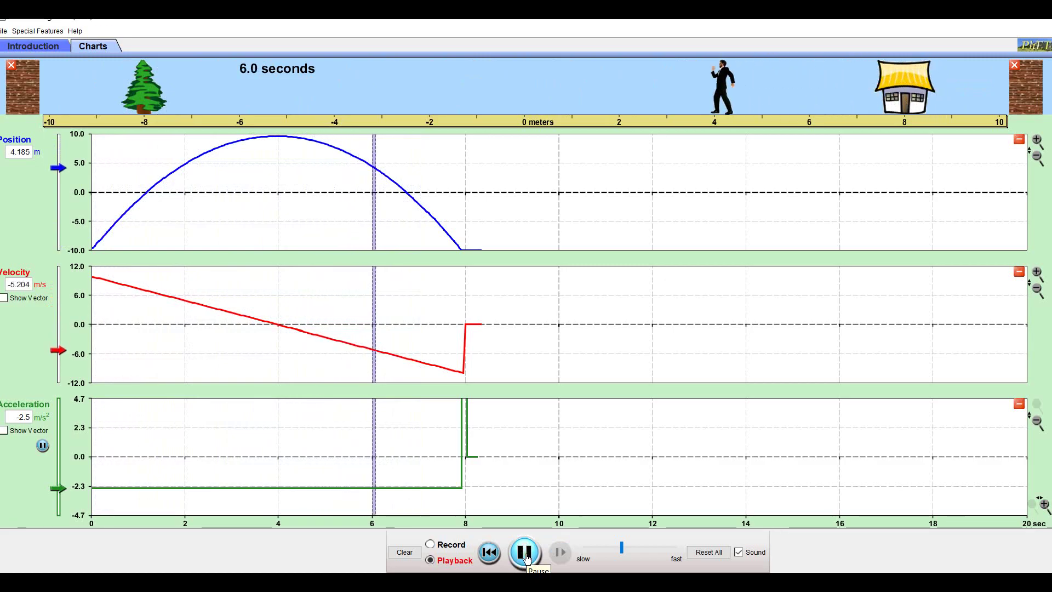
left_click(525, 553)
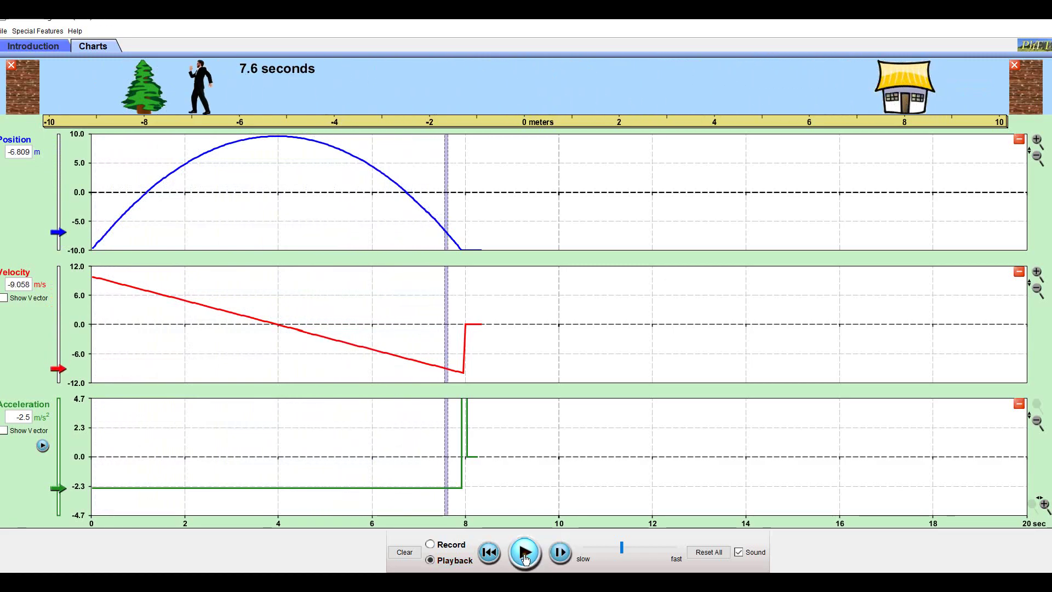